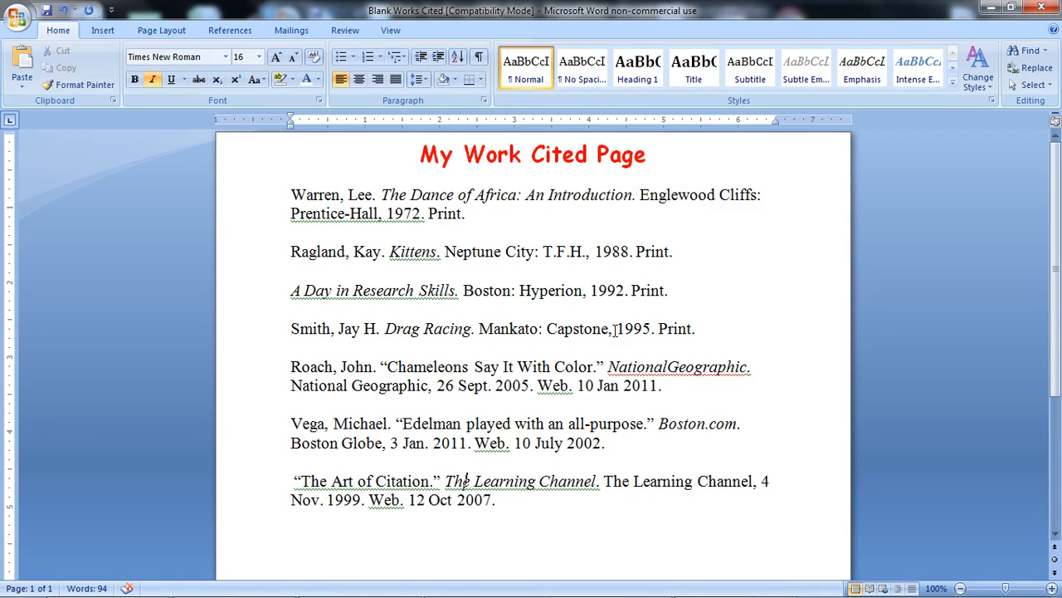
Set the text of the entire document to 12 pt Times New Roman
{"action": "left_click", "coordinate": [492, 251]}
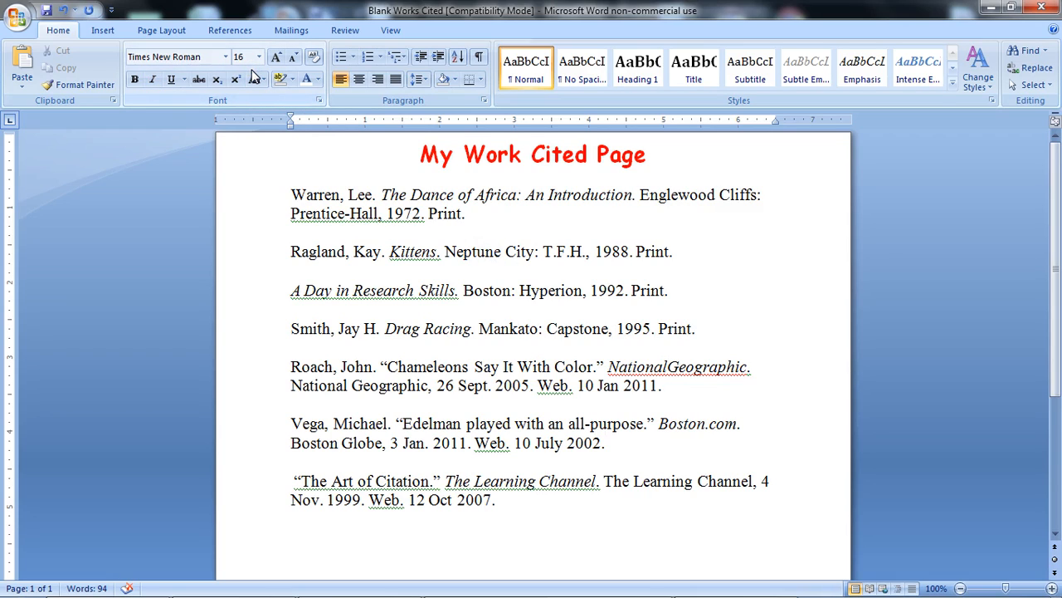
{"action": "key", "text": "ctrl+a"}
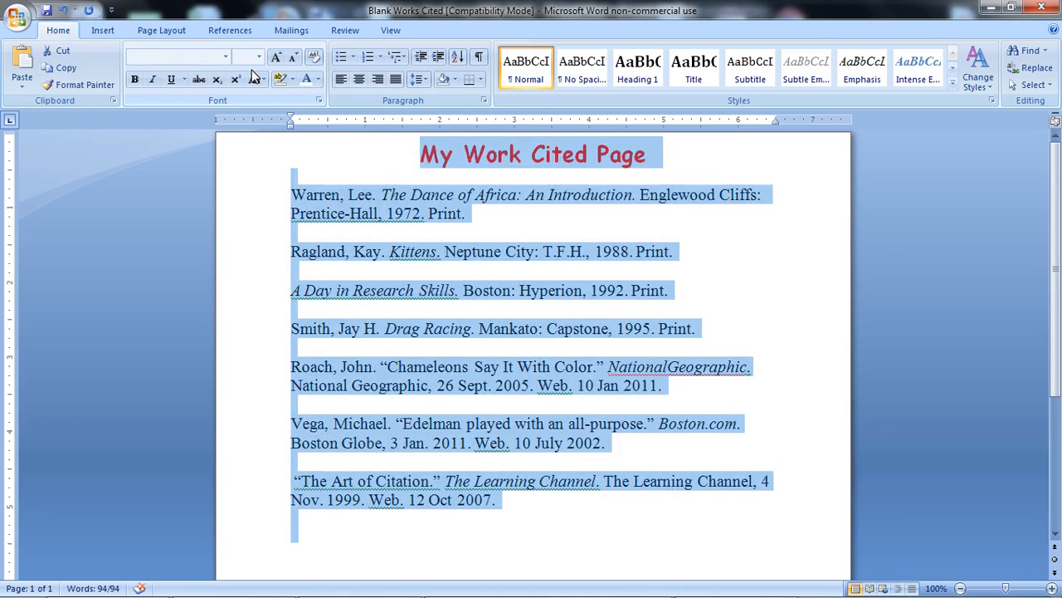
{"action": "left_click", "coordinate": [259, 57]}
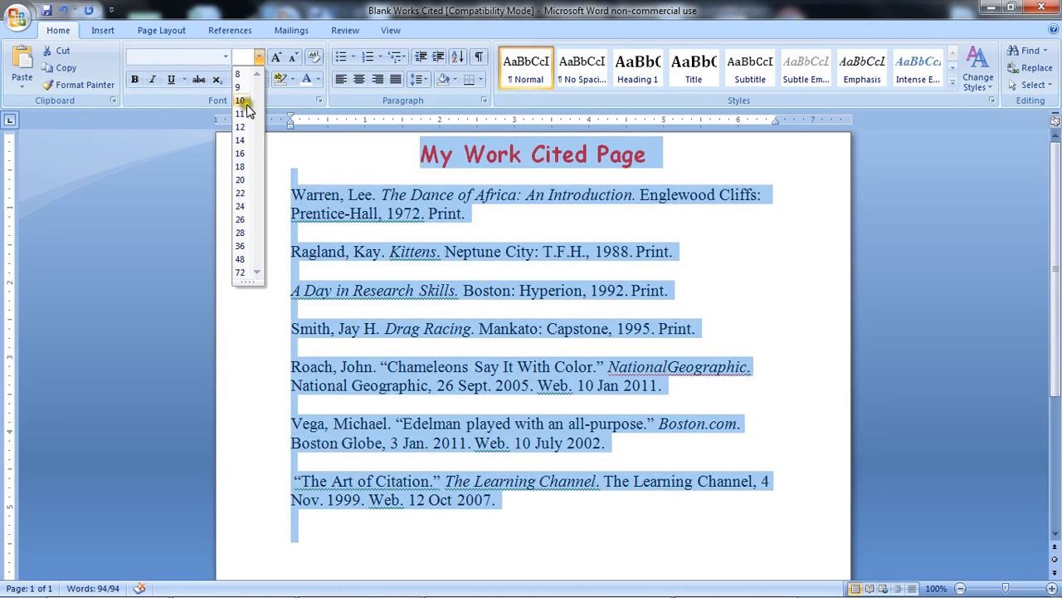
{"action": "left_click", "coordinate": [241, 127]}
{"action": "left_click", "coordinate": [195, 52]}
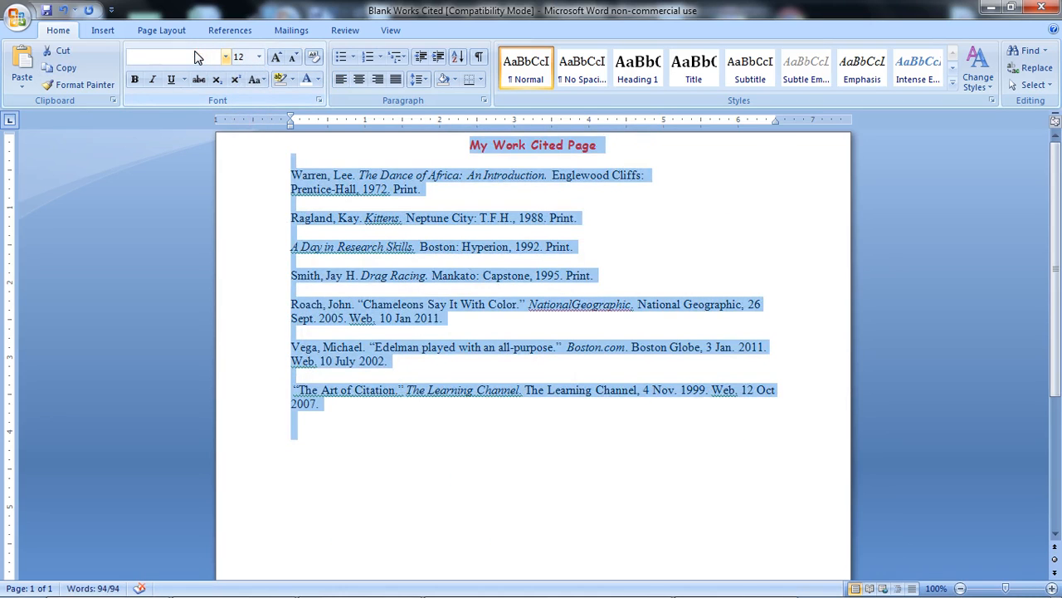
{"action": "type", "text": "Times New Roman"}
{"action": "key", "text": "Return"}
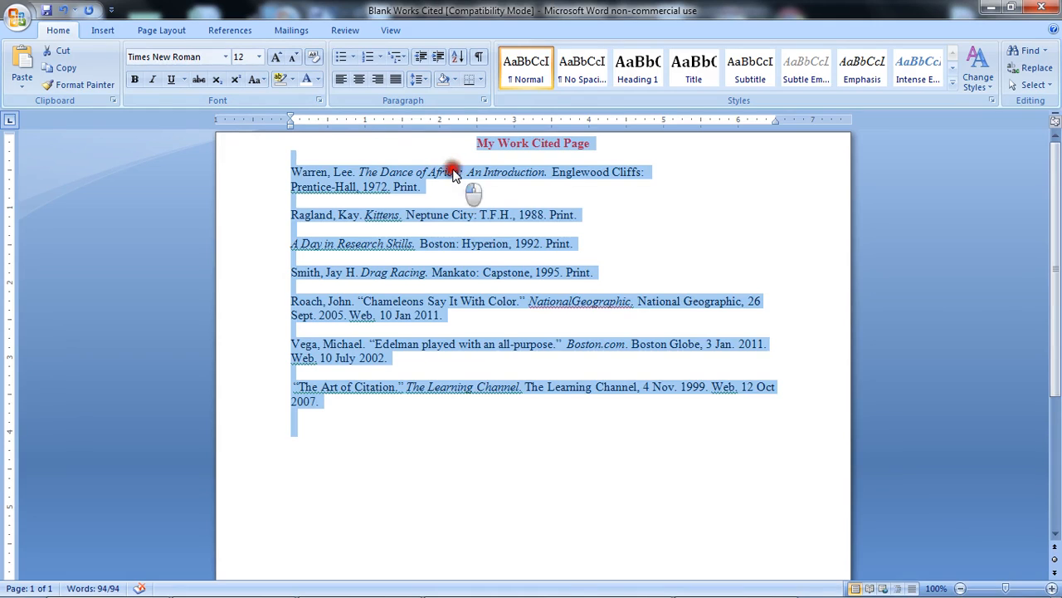
Remove the bold formatting from the "My Work Cited Page" title
{"action": "double_click", "coordinate": [446, 171]}
{"action": "left_click", "coordinate": [537, 172]}
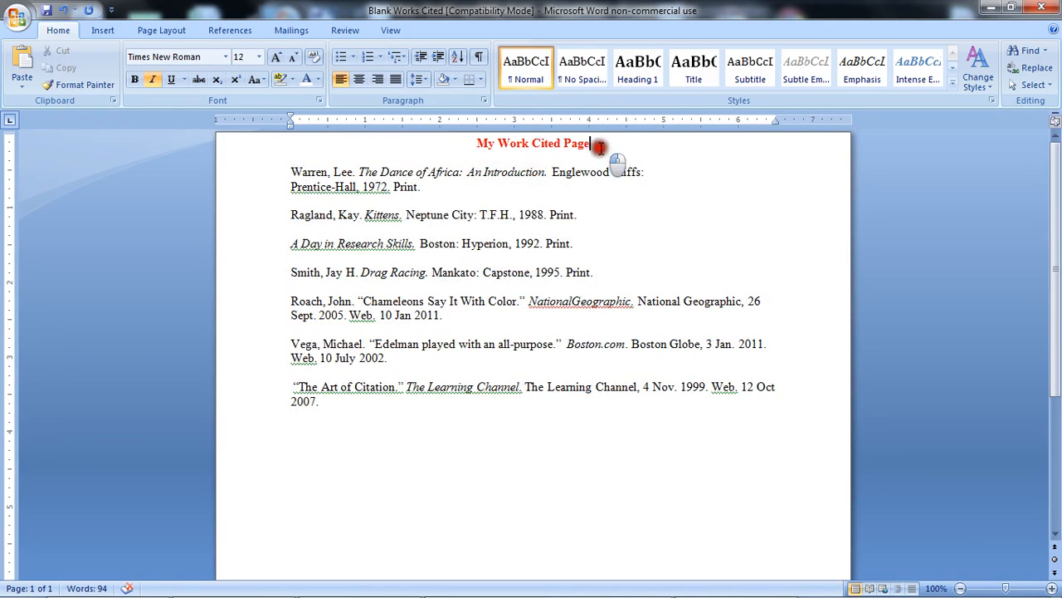
{"action": "left_click_drag", "start_coordinate": [598, 146], "coordinate": [489, 147]}
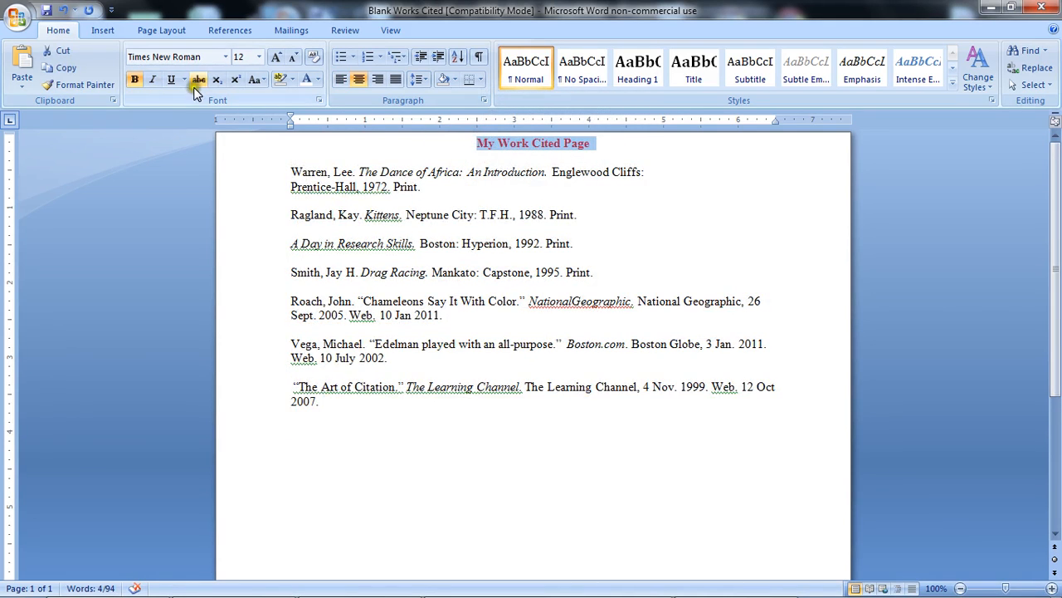
{"action": "left_click", "coordinate": [136, 81]}
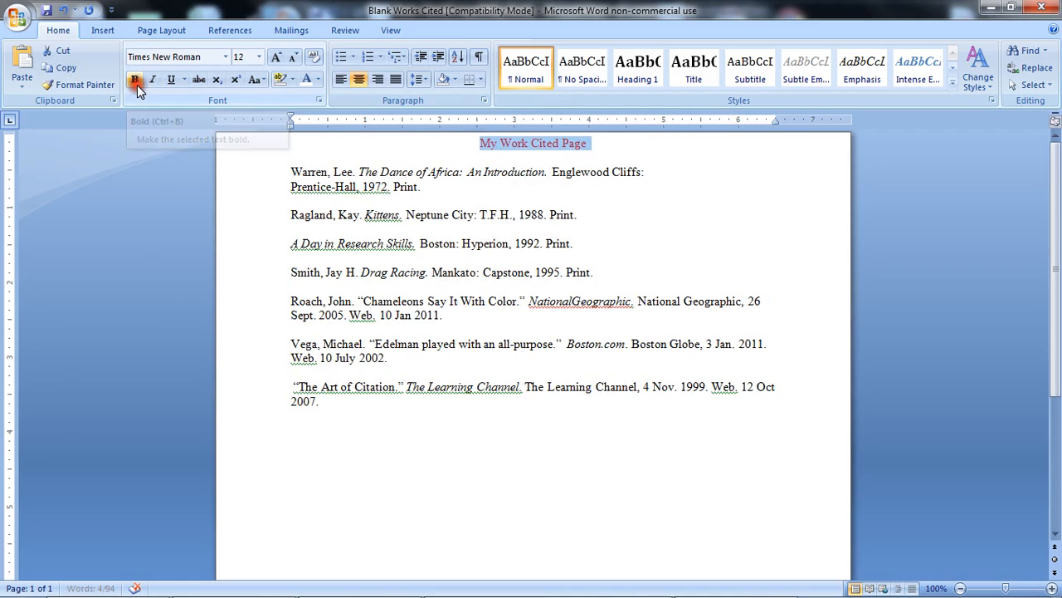
{"action": "left_click", "coordinate": [292, 79]}
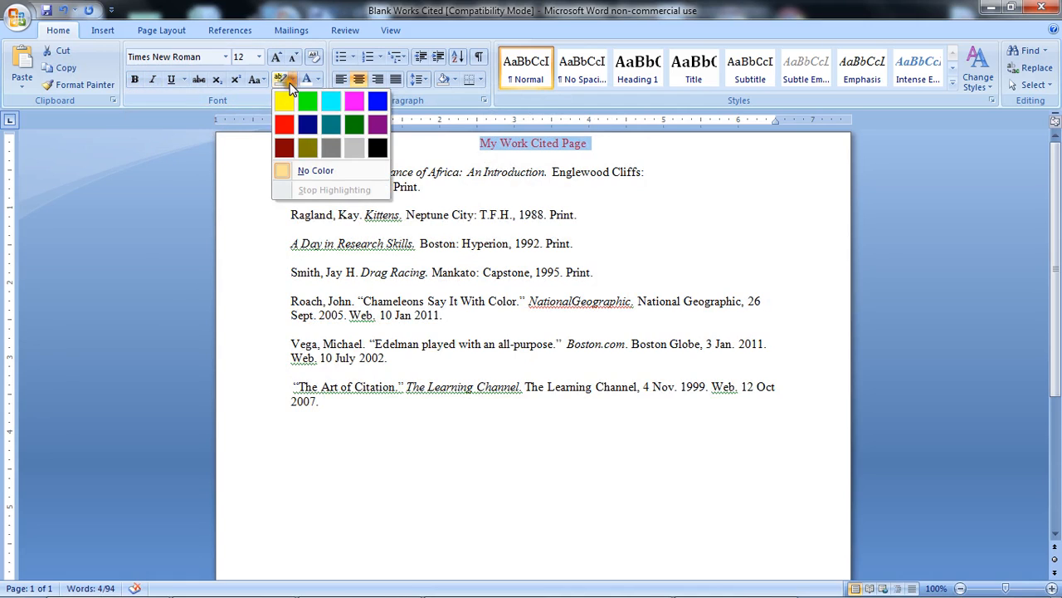
{"action": "left_click", "coordinate": [376, 147]}
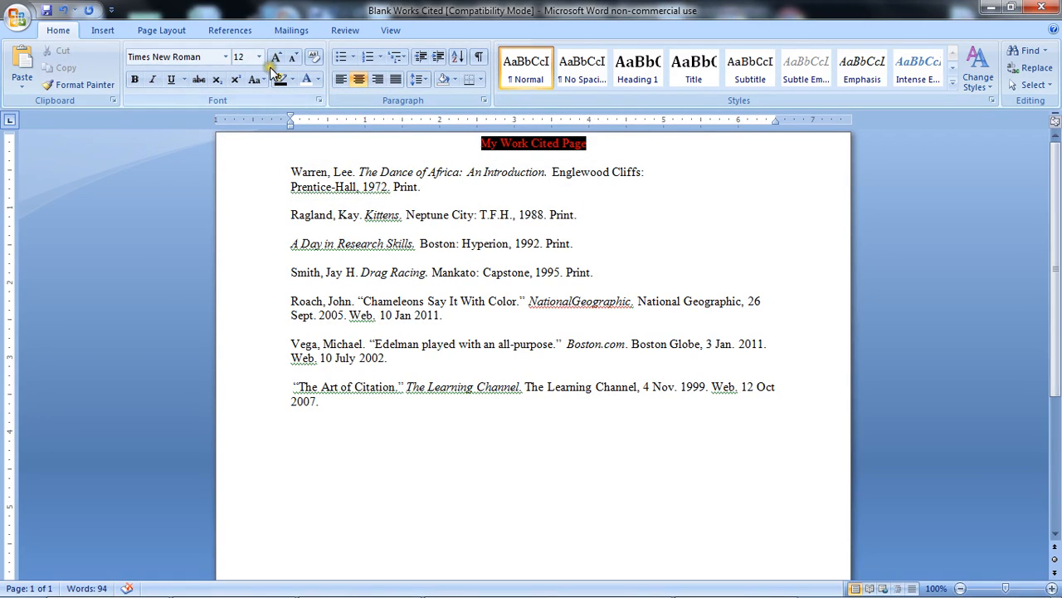
{"action": "left_click", "coordinate": [296, 81]}
Change the title's font color to black and replace its text with "Works Cited"
{"action": "left_click", "coordinate": [318, 79]}
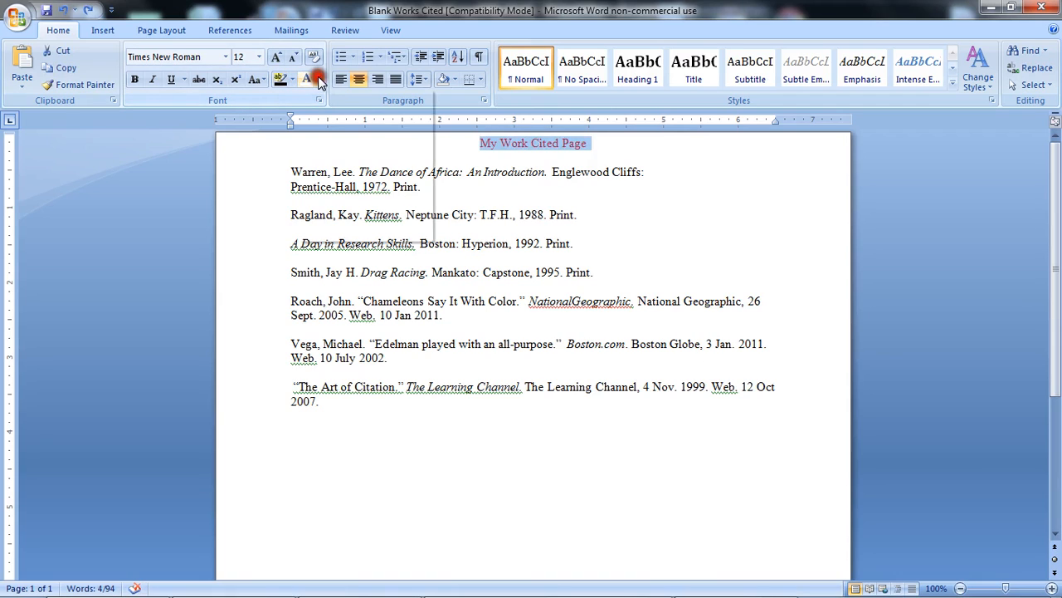
{"action": "left_click", "coordinate": [310, 103]}
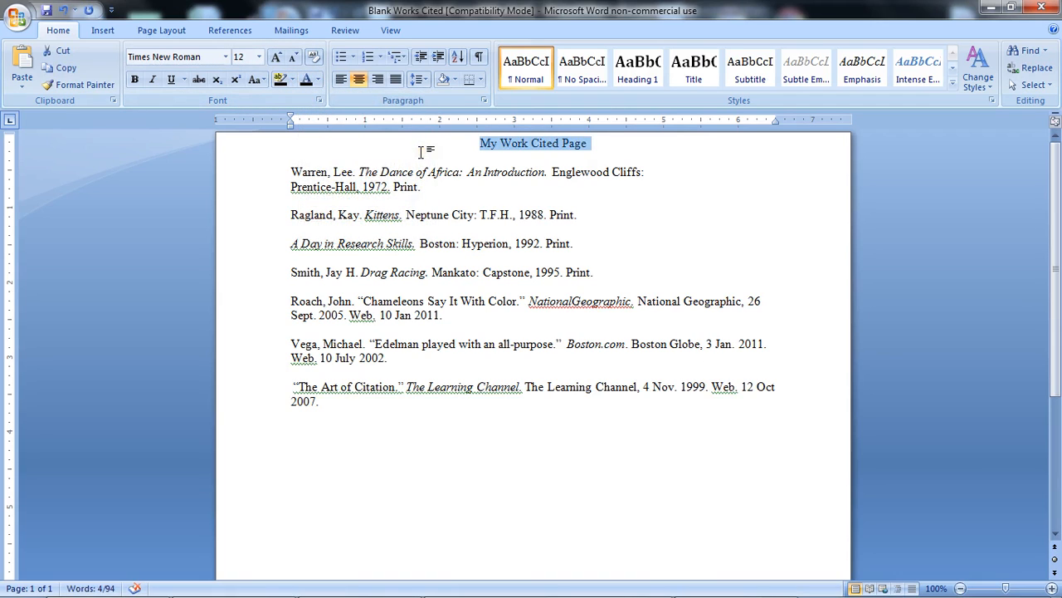
{"action": "type", "text": "Works Cited"}
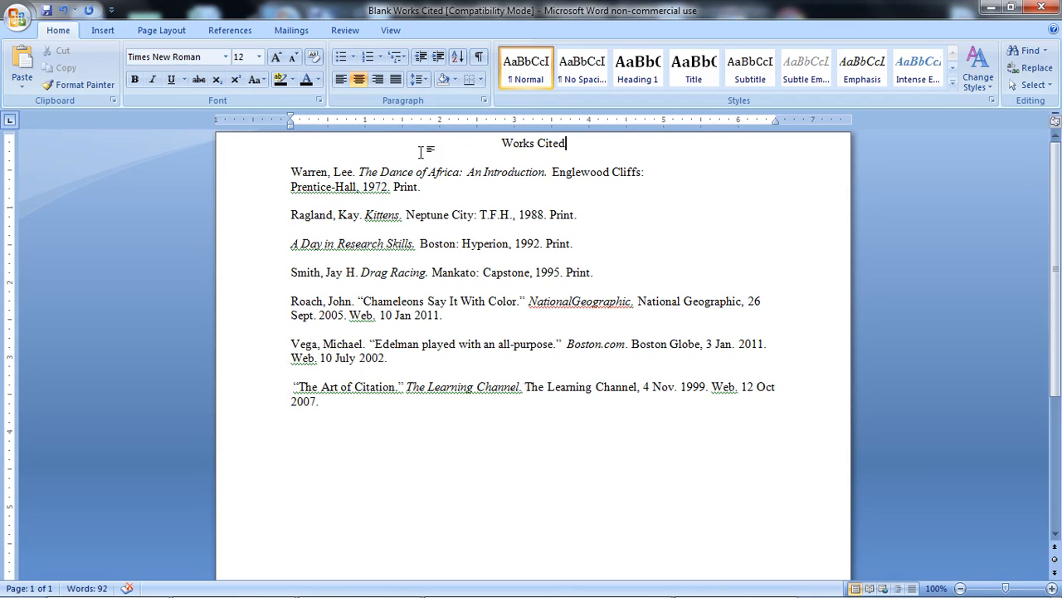
Apply double line spacing to the entire document, comparing it with single spacing
{"action": "key", "text": "ctrl+a"}
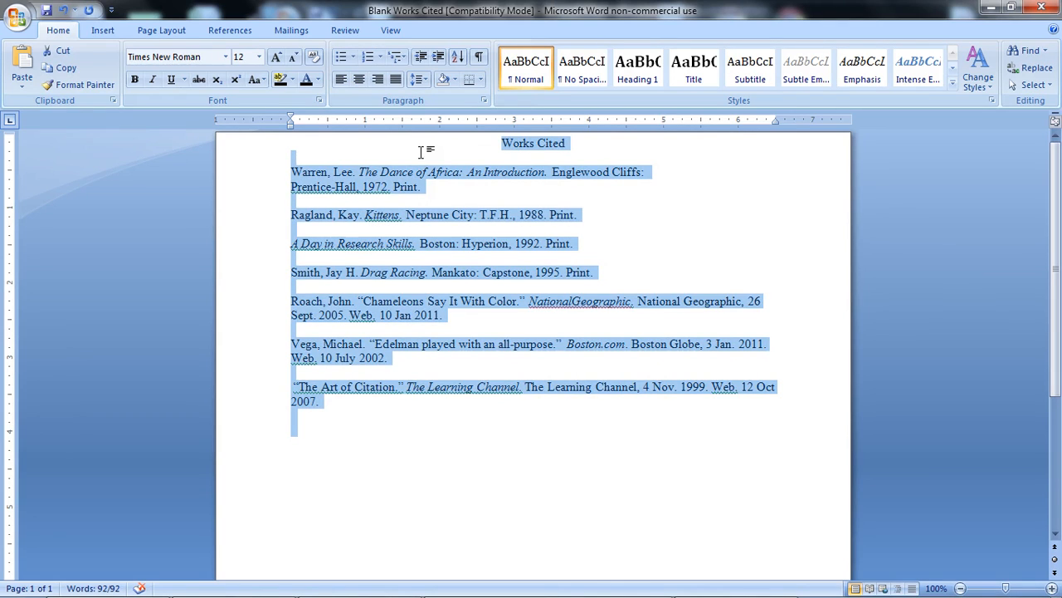
{"action": "key", "text": "ctrl+2"}
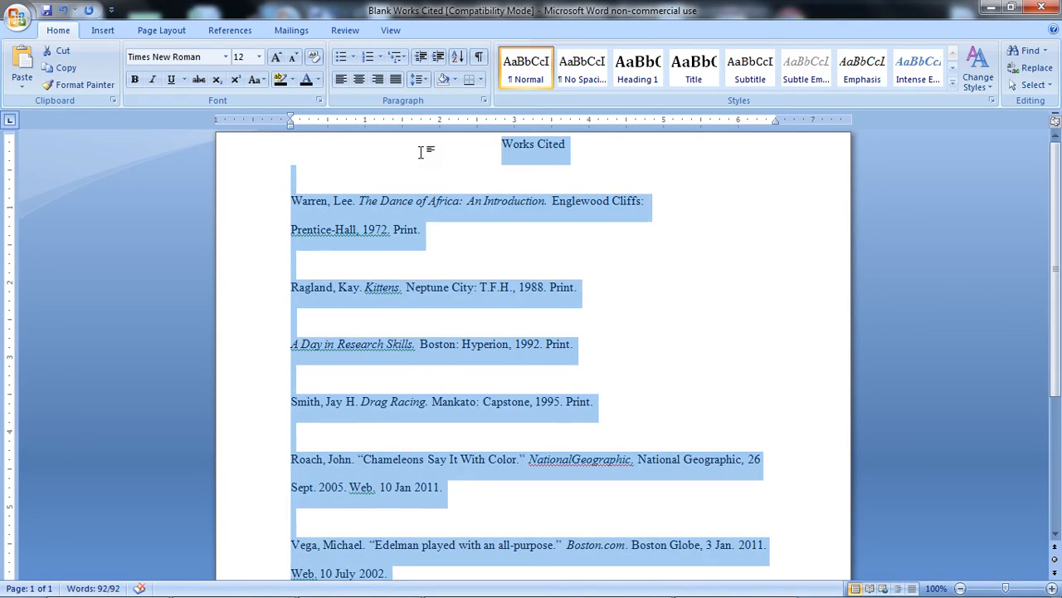
{"action": "key", "text": "ctrl+1"}
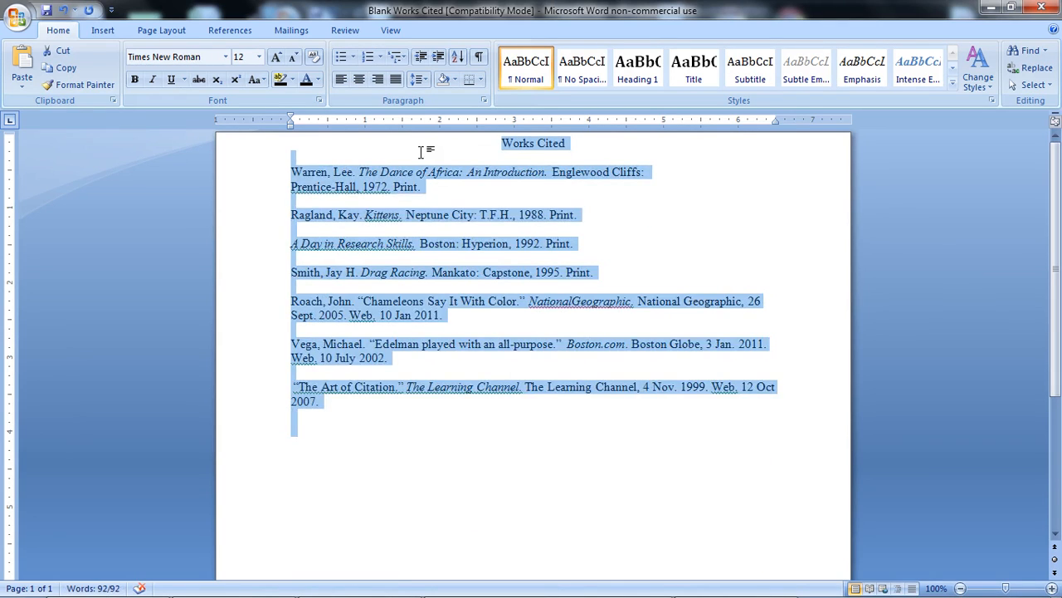
{"action": "key", "text": "ctrl+2"}
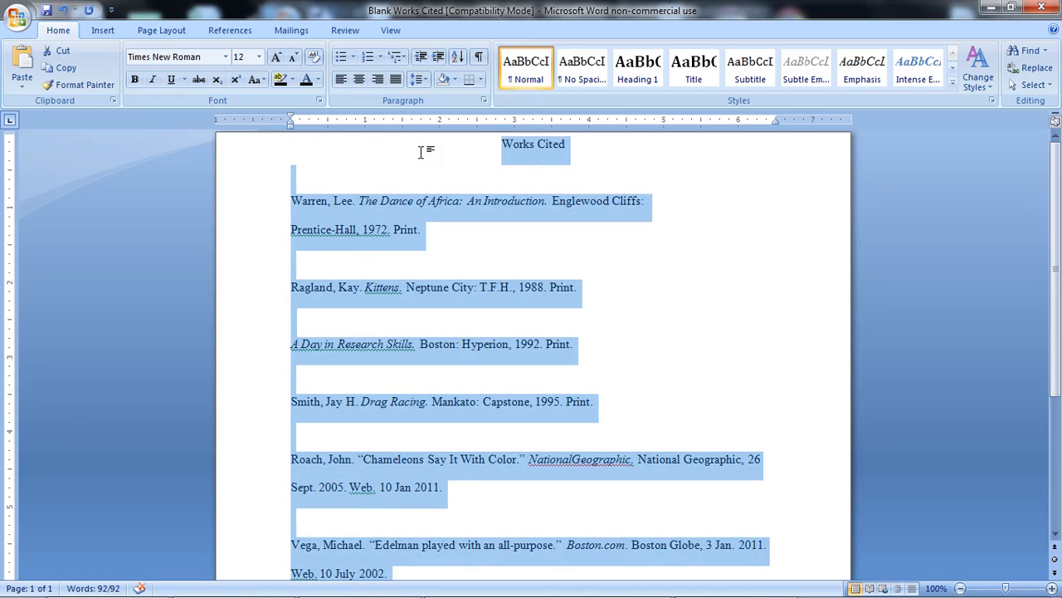
Set the line spacing of the selected text to Double through the paragraph settings
{"action": "right_click", "coordinate": [395, 201]}
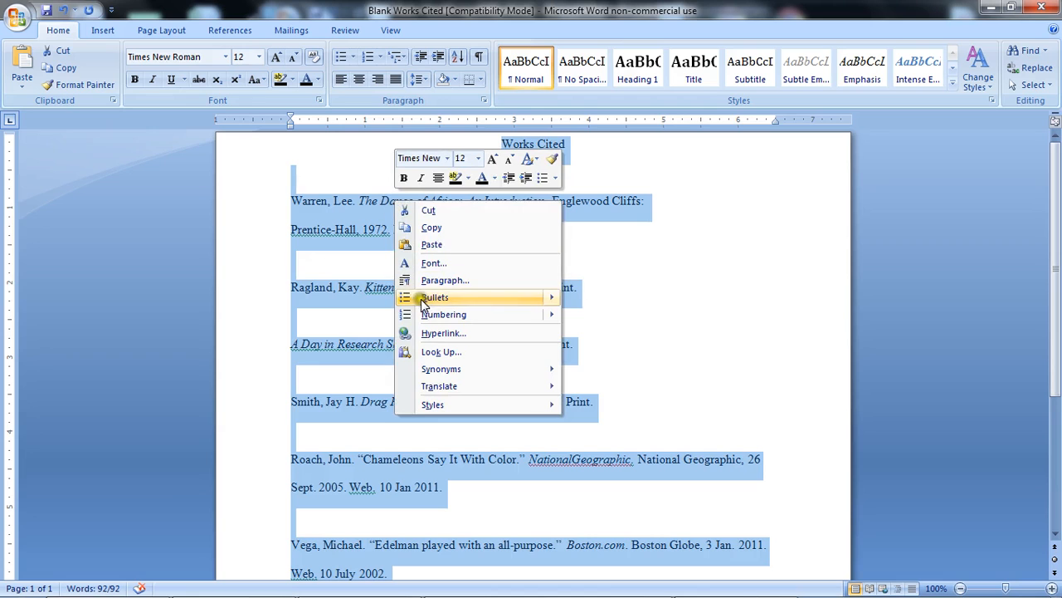
{"action": "left_click", "coordinate": [438, 280]}
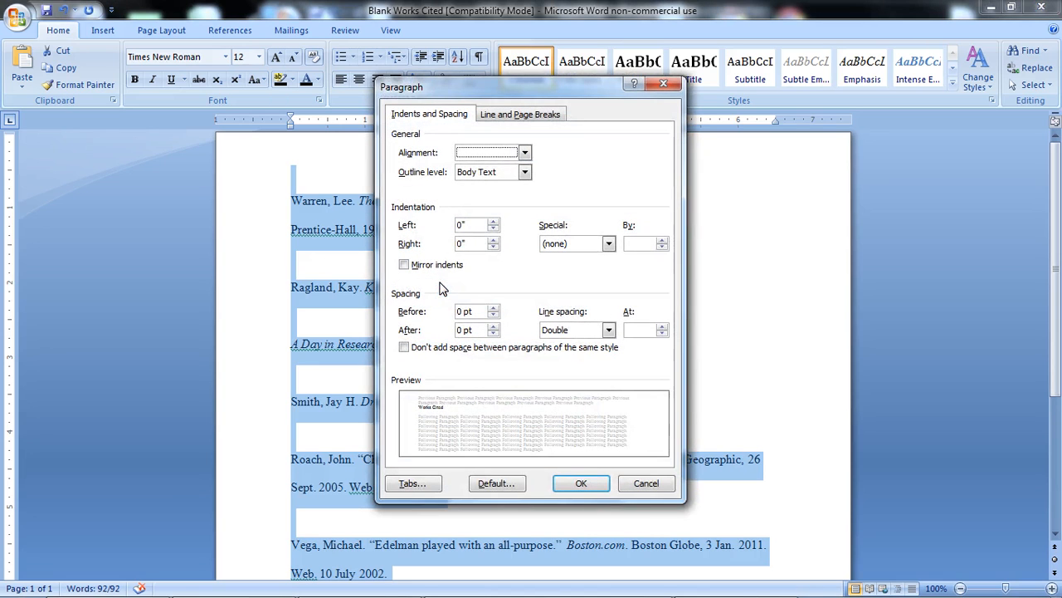
{"action": "left_click", "coordinate": [555, 331]}
{"action": "left_click", "coordinate": [561, 355]}
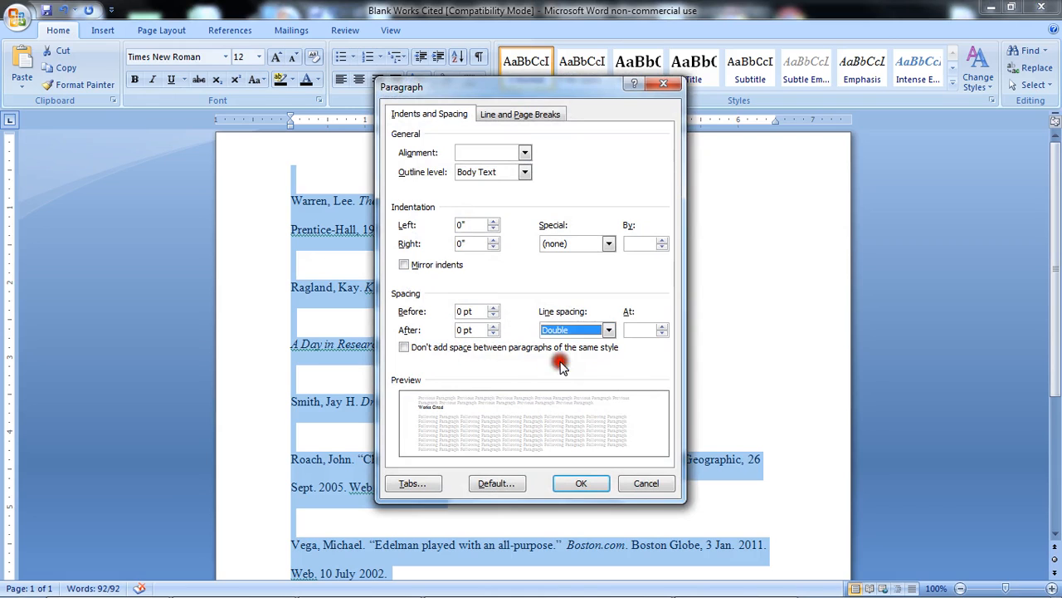
{"action": "left_click", "coordinate": [575, 482]}
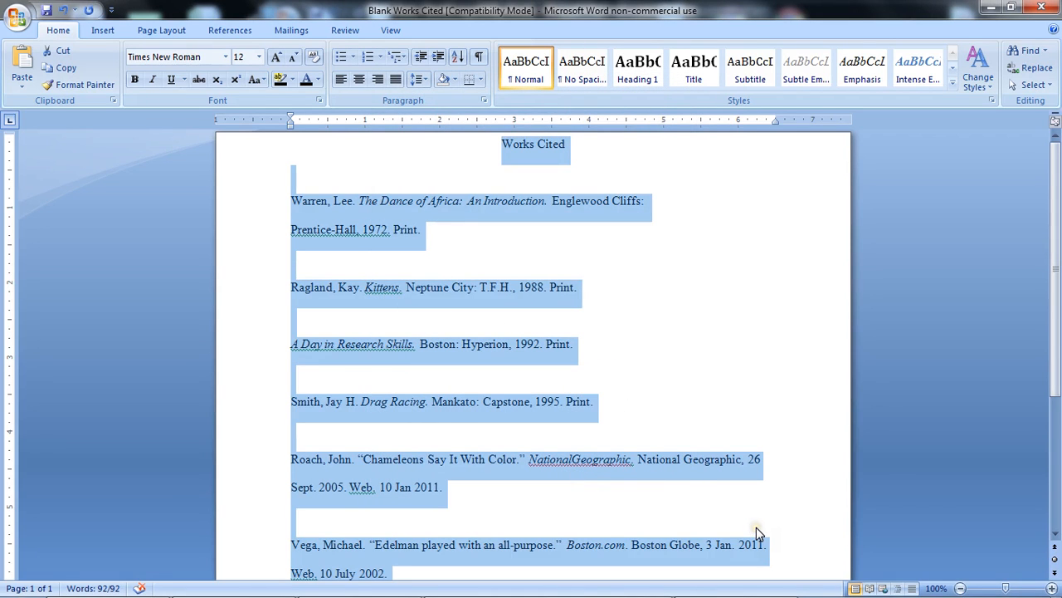
Delete the blank line below the title and the blank lines between all the citations
{"action": "left_click", "coordinate": [337, 180]}
{"action": "key", "text": "BackSpace"}
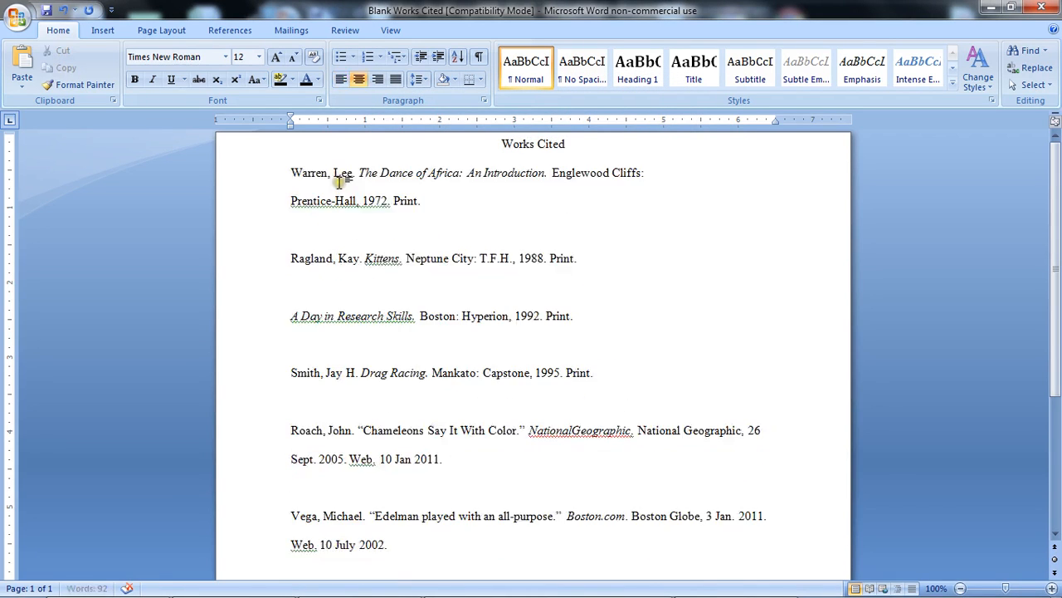
{"action": "left_click", "coordinate": [314, 230]}
{"action": "key", "text": "BackSpace"}
{"action": "left_click", "coordinate": [309, 257]}
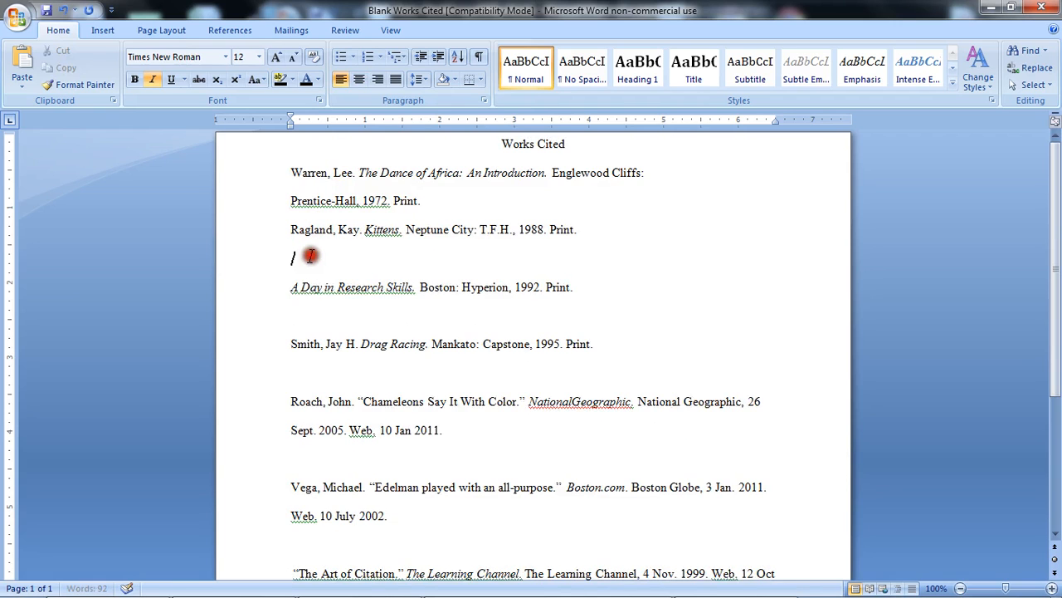
{"action": "key", "text": "BackSpace"}
{"action": "left_click", "coordinate": [310, 282]}
{"action": "key", "text": "BackSpace"}
{"action": "left_click", "coordinate": [304, 314]}
{"action": "key", "text": "BackSpace"}
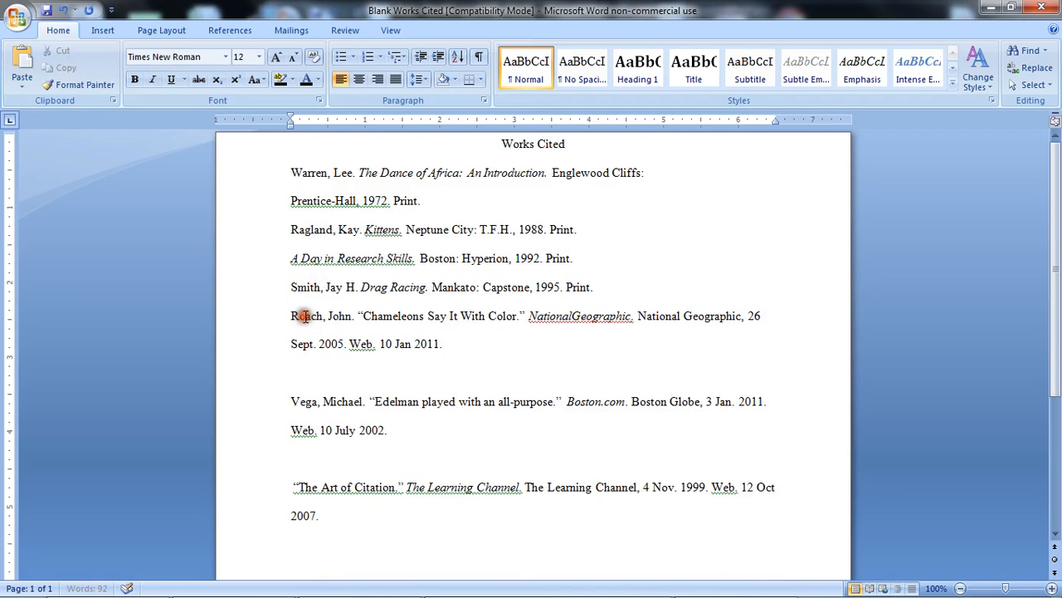
{"action": "left_click", "coordinate": [314, 370]}
{"action": "key", "text": "BackSpace"}
{"action": "left_click", "coordinate": [316, 428]}
{"action": "key", "text": "BackSpace"}
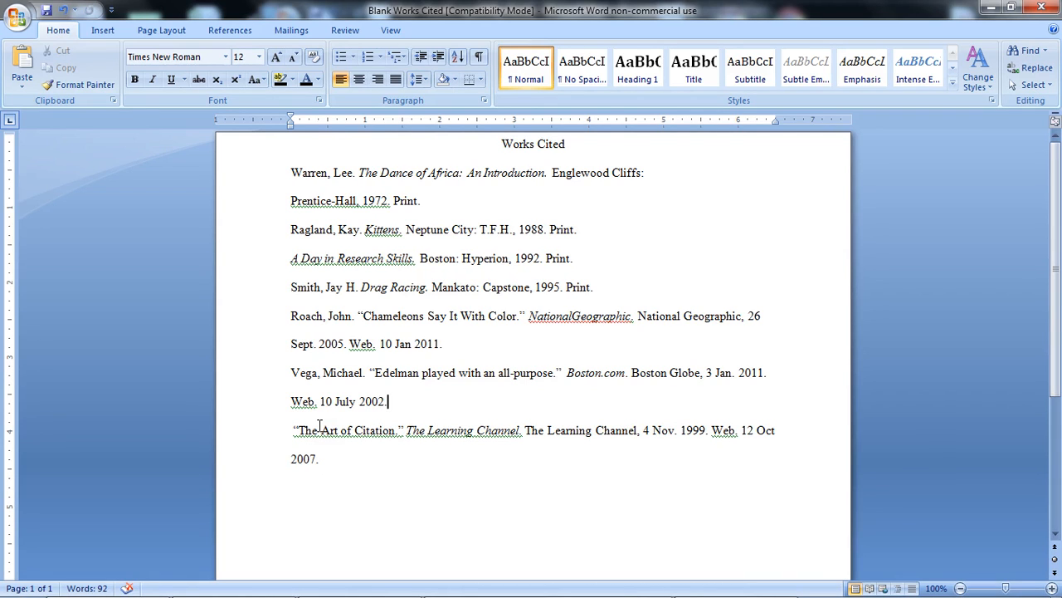
Apply a hanging indent of 0.5 inch to the entire document
{"action": "key", "text": "ctrl+a"}
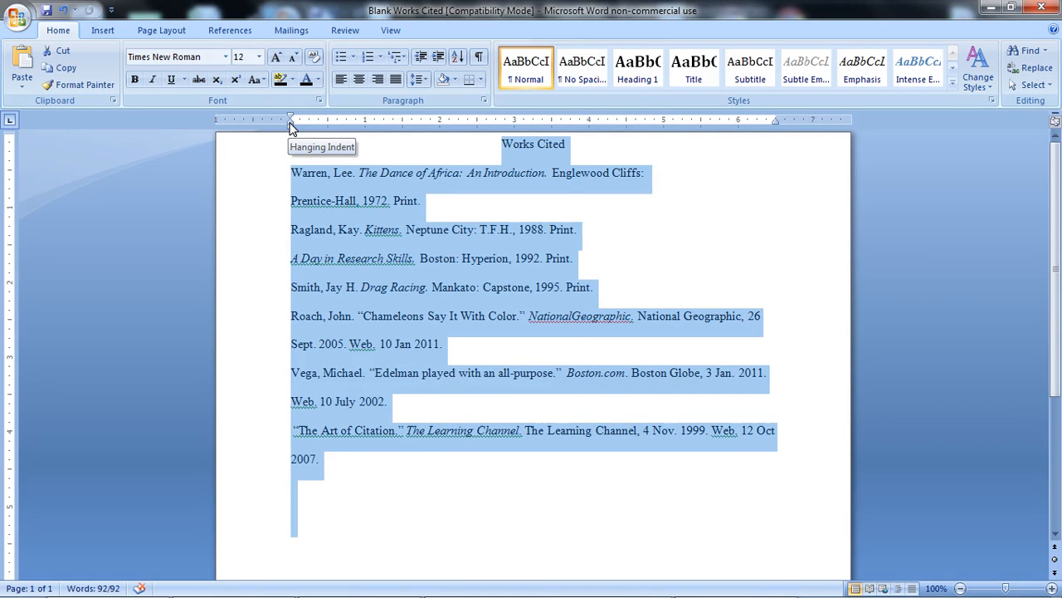
{"action": "left_click_drag", "start_coordinate": [291, 125], "coordinate": [326, 130]}
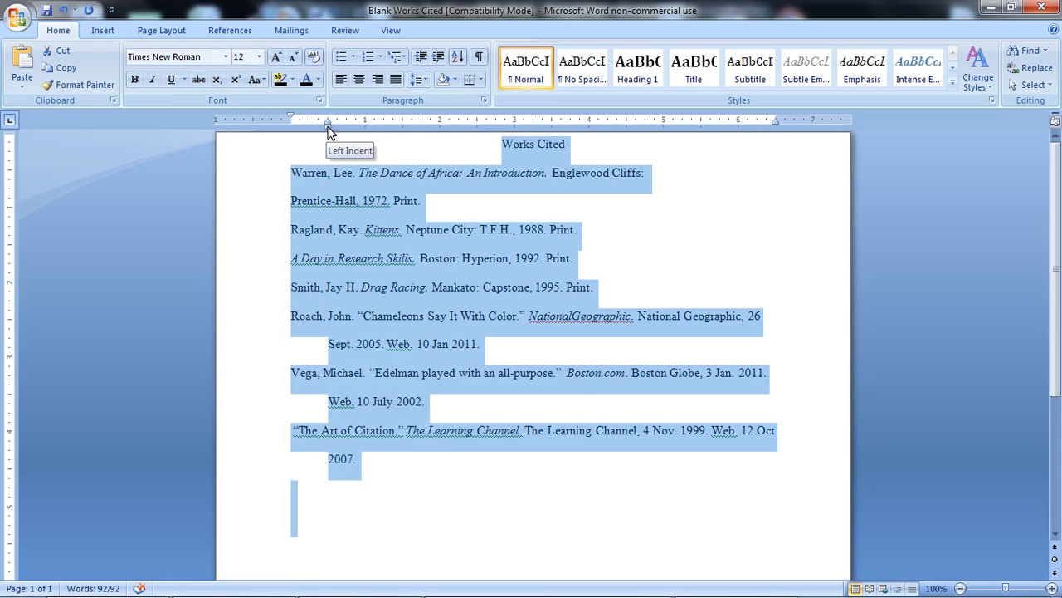
{"action": "left_click", "coordinate": [393, 260]}
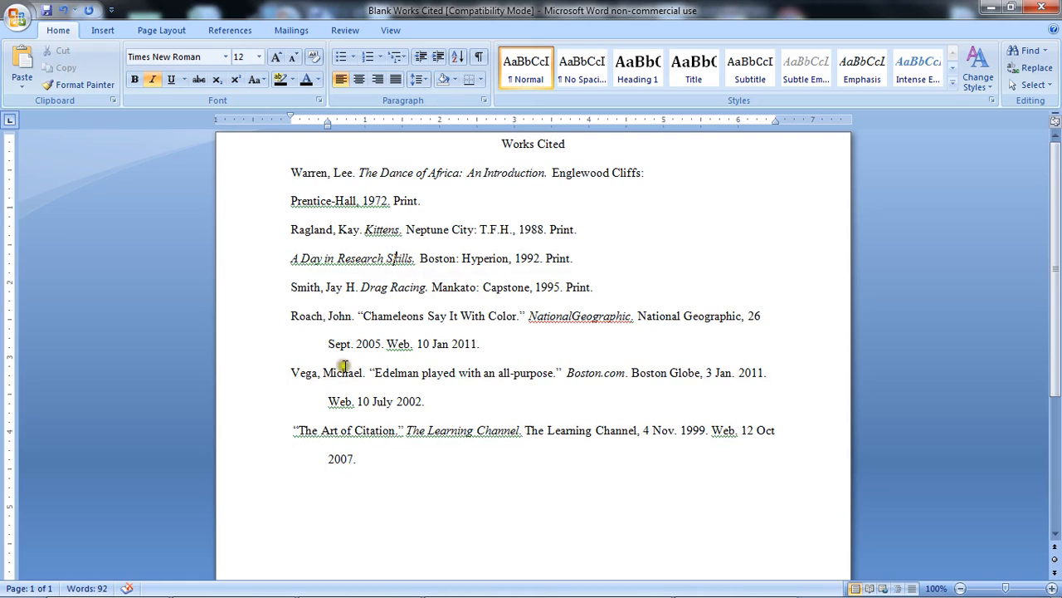
Move the complete "The Art of Citation" entry to the start of the citation list, directly below the title
{"action": "double_click", "coordinate": [304, 431]}
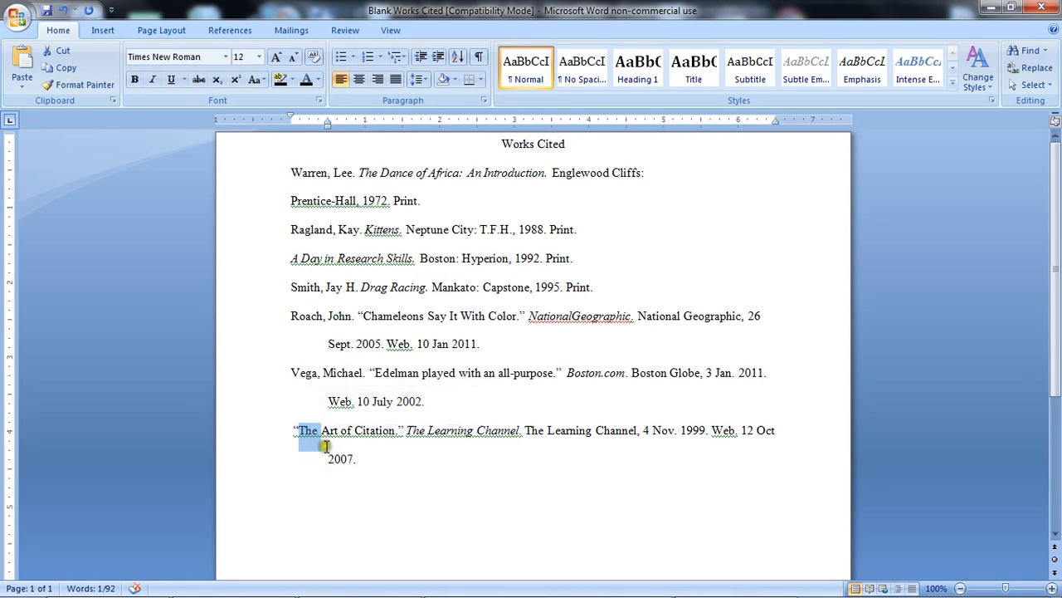
{"action": "left_click", "coordinate": [417, 484]}
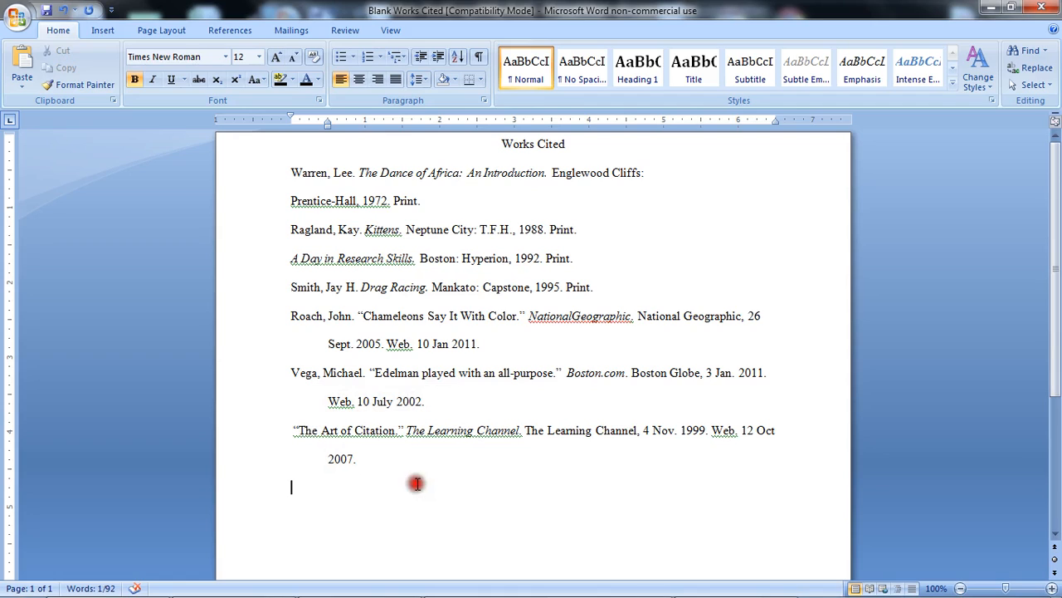
{"action": "double_click", "coordinate": [330, 433]}
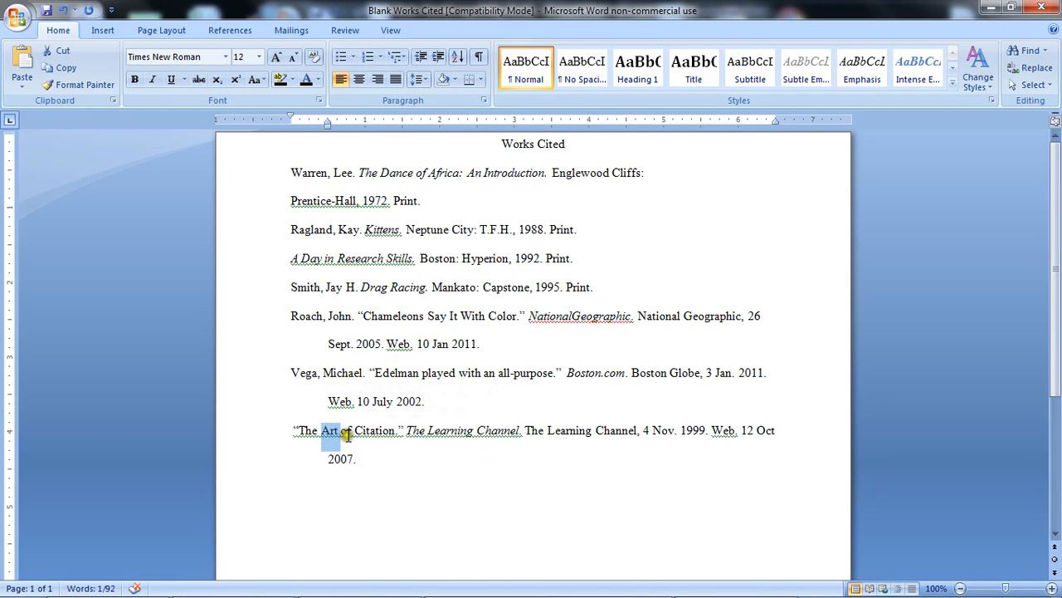
{"action": "left_click_drag", "start_coordinate": [367, 464], "coordinate": [289, 175]}
{"action": "left_click", "coordinate": [357, 232]}
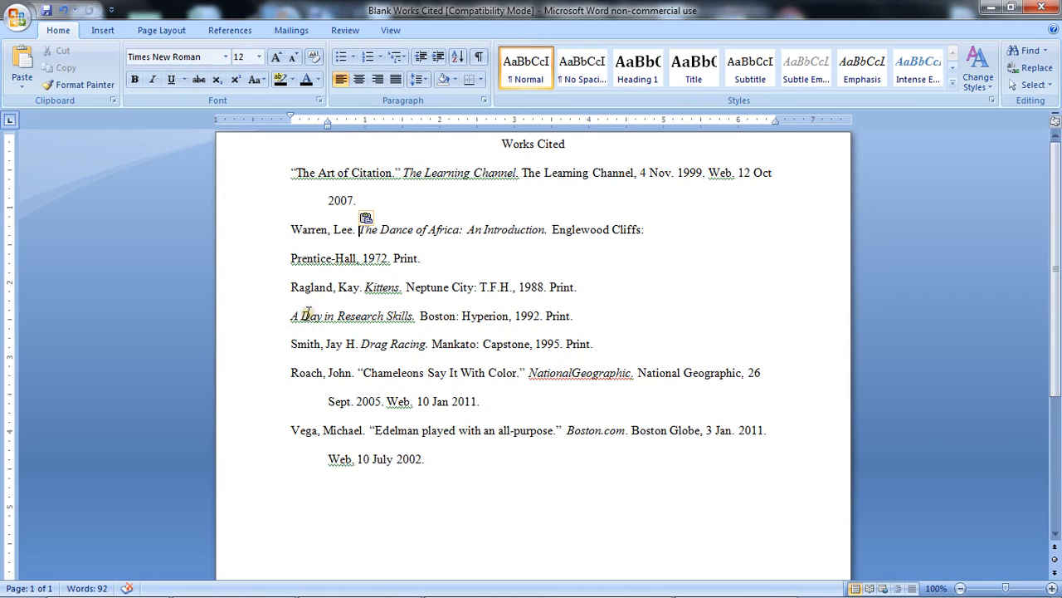
Move the "A Day in Research Skills" citation directly below the "The Art of Citation" entry
{"action": "left_click_drag", "start_coordinate": [290, 315], "coordinate": [562, 329]}
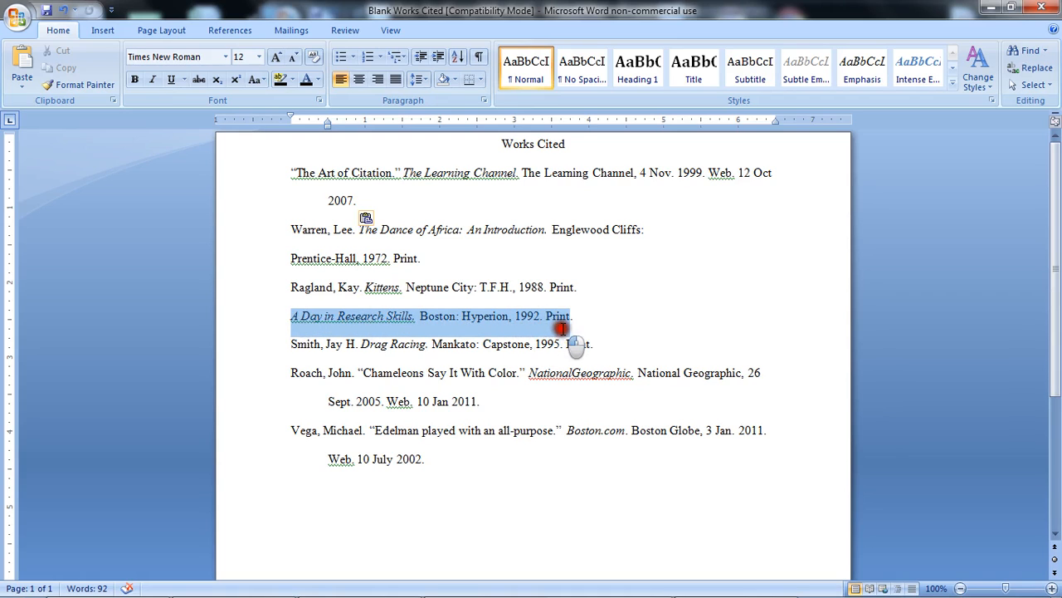
{"action": "left_click_drag", "start_coordinate": [307, 318], "coordinate": [286, 224]}
{"action": "left_click", "coordinate": [345, 303]}
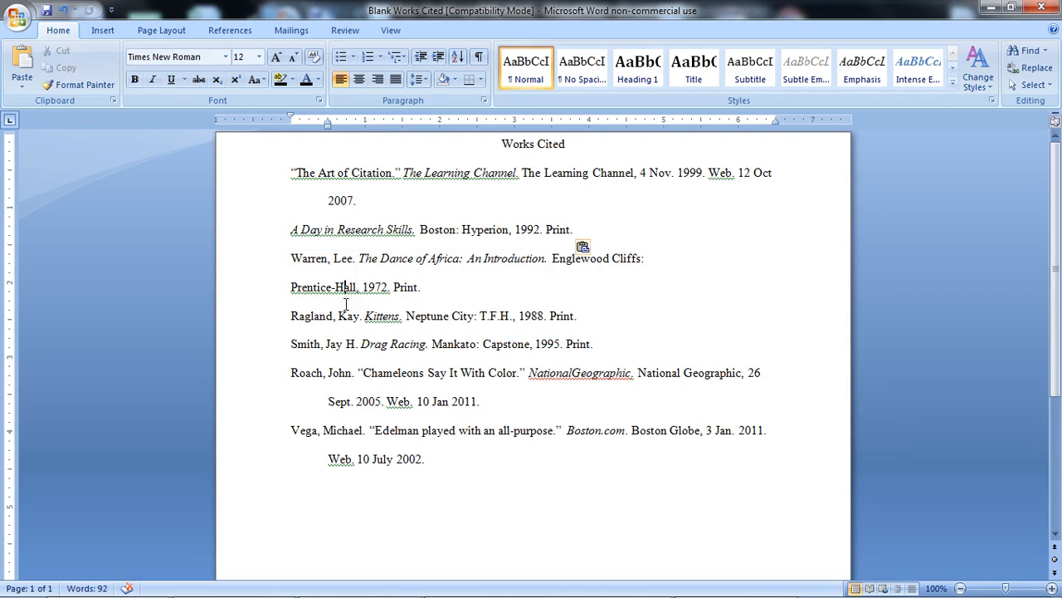
Move the "Kittens" citation, followed by the "Chameleons Say It With Color" citation, directly above the "The Dance of Africa" entry
{"action": "triple_click", "coordinate": [299, 316]}
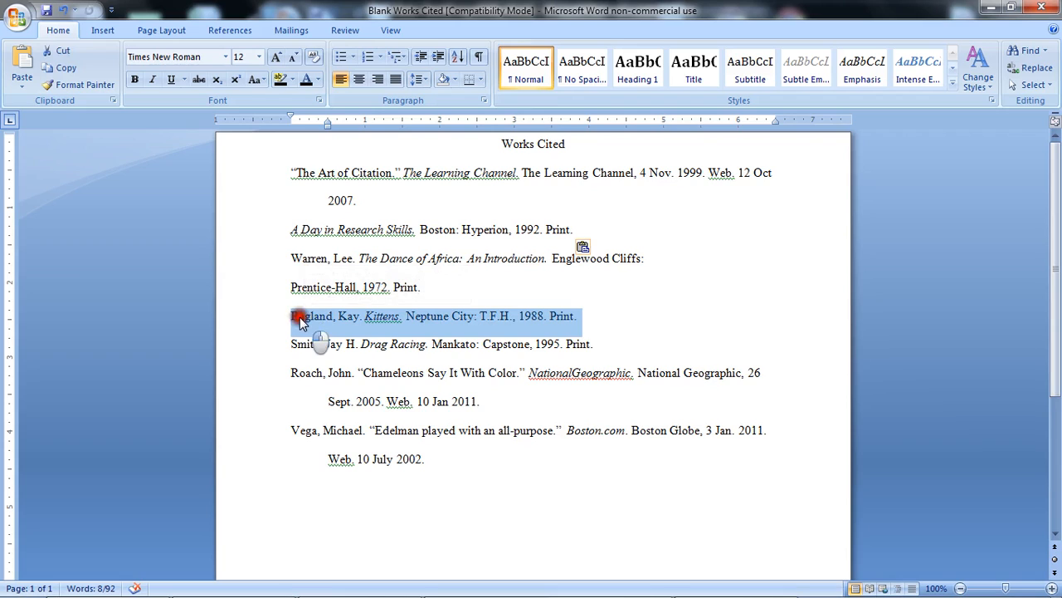
{"action": "left_click_drag", "start_coordinate": [300, 322], "coordinate": [291, 264]}
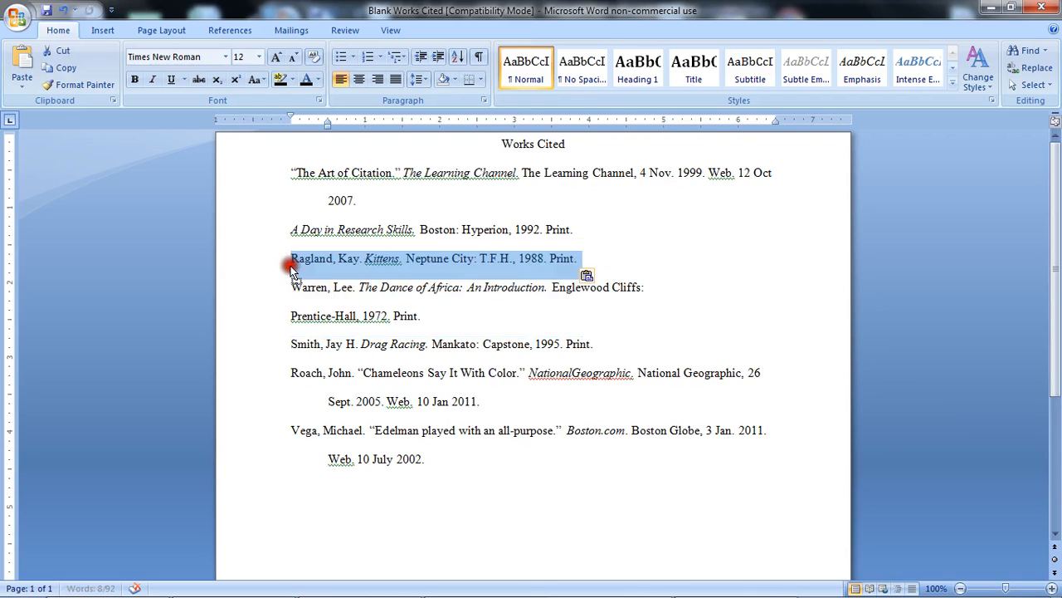
{"action": "left_click", "coordinate": [306, 373]}
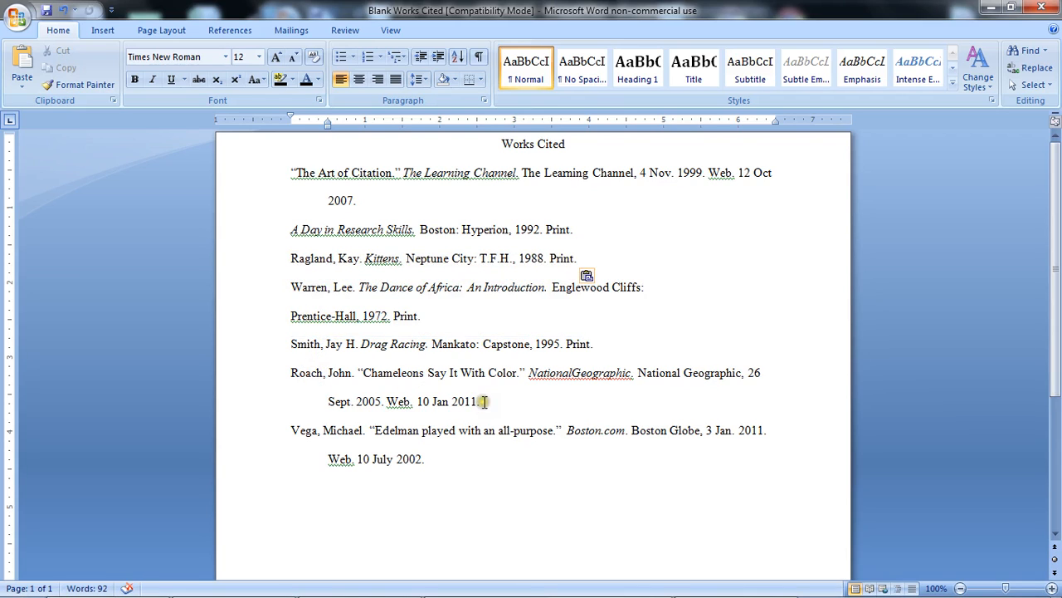
{"action": "left_click_drag", "start_coordinate": [484, 402], "coordinate": [291, 286]}
Join the separate "Prentice-Hall, 1972. Print." line to the end of the "The Dance of Africa" citation's first line
{"action": "left_click", "coordinate": [387, 373]}
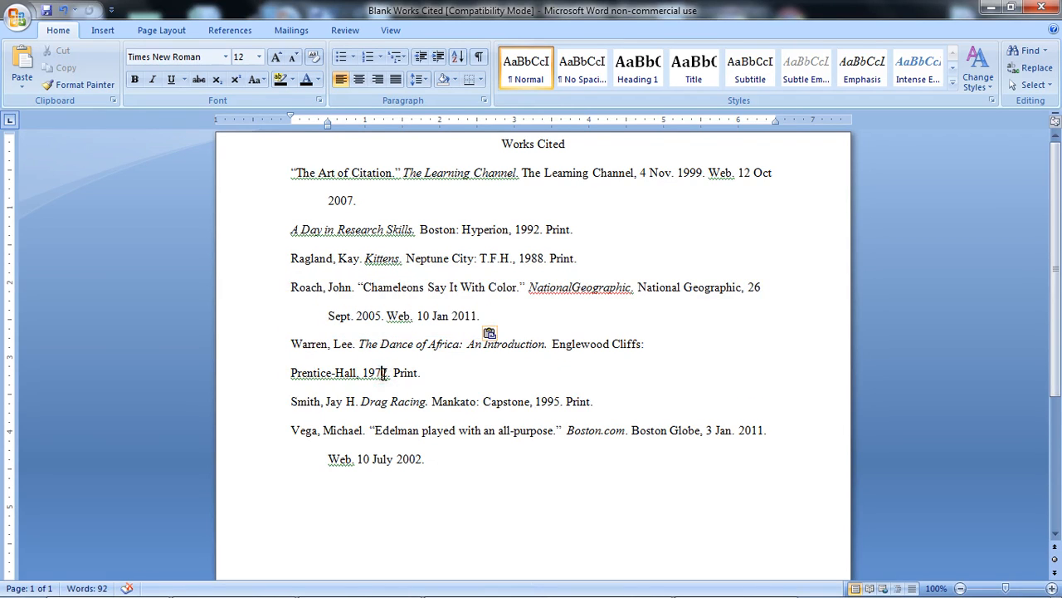
{"action": "left_click", "coordinate": [292, 375]}
{"action": "key", "text": "BackSpace"}
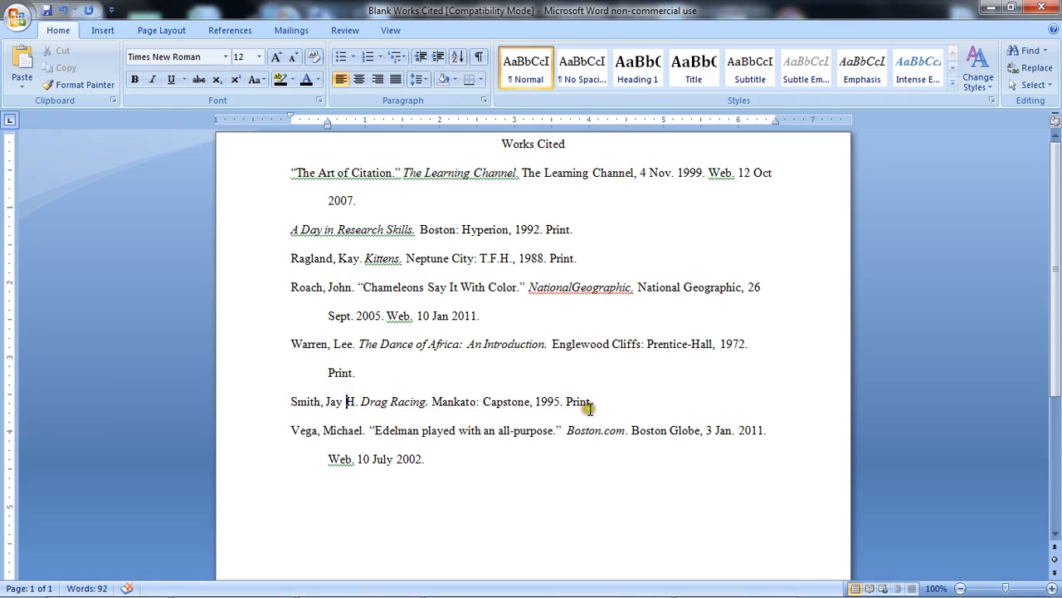
Move the "Drag Racing" citation, followed by the "Edelman played with an all-purpose" citation, directly above the "The Dance of Africa" entry
{"action": "left_click_drag", "start_coordinate": [593, 404], "coordinate": [292, 345]}
{"action": "left_click", "coordinate": [376, 382]}
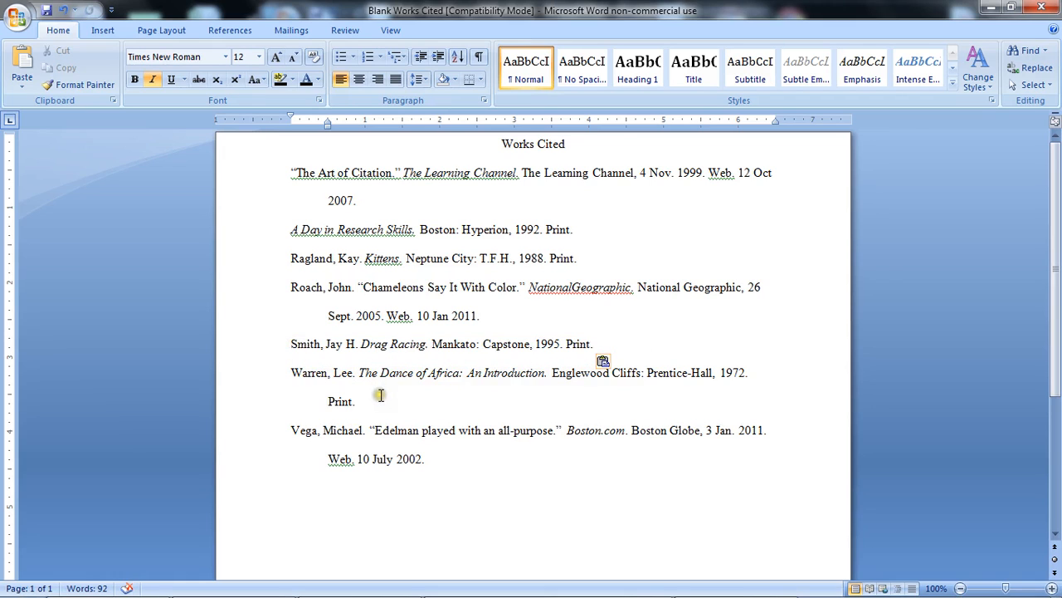
{"action": "left_click_drag", "start_coordinate": [424, 461], "coordinate": [292, 374]}
{"action": "left_click", "coordinate": [361, 424]}
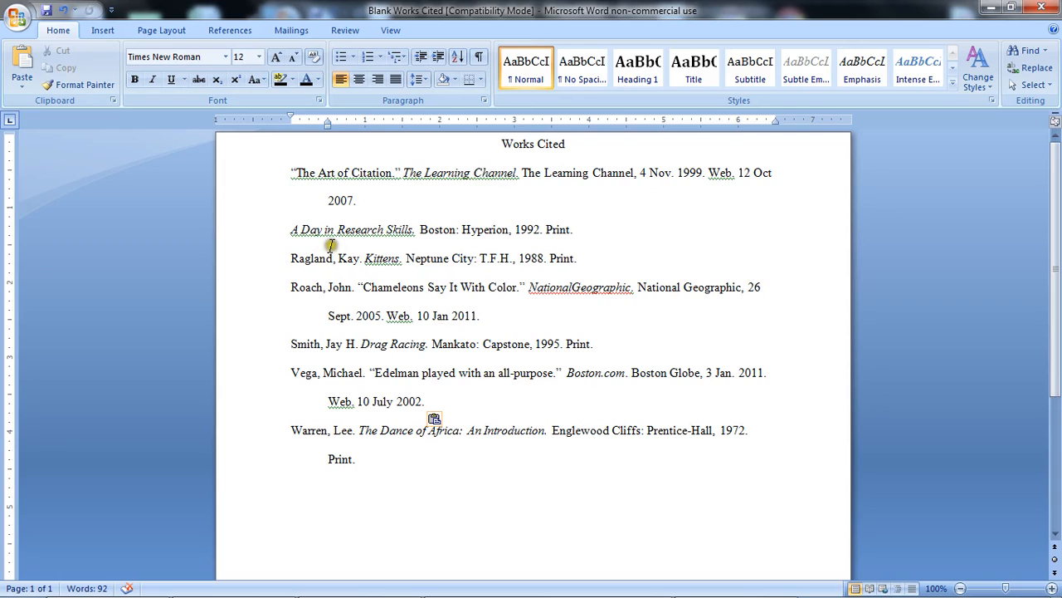
Check the citations' opening words for alphabetical order and examine the hanging indent setting on the ruler
{"action": "double_click", "coordinate": [325, 173]}
{"action": "left_click", "coordinate": [308, 228]}
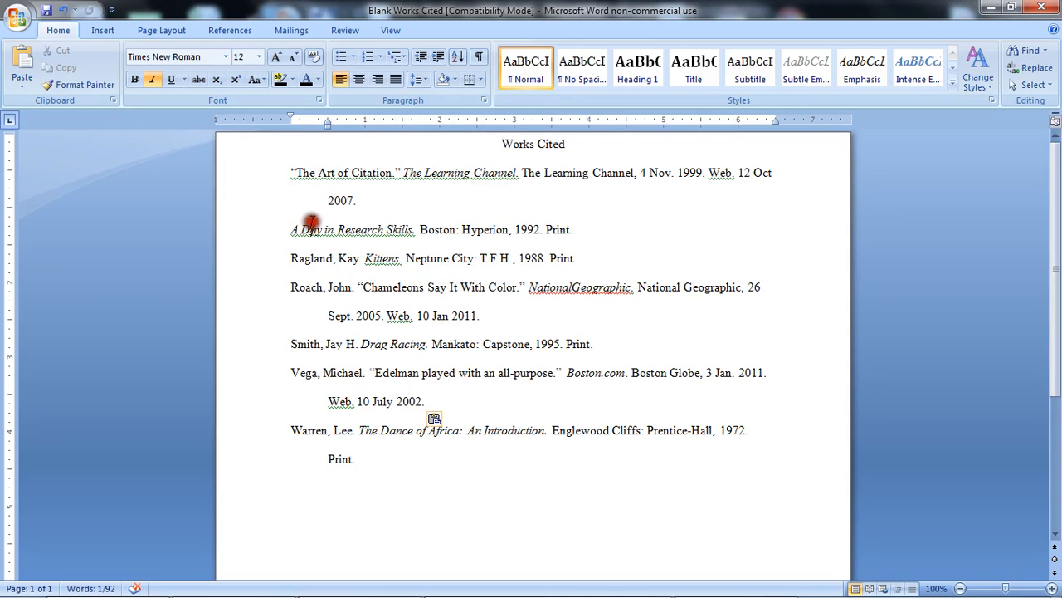
{"action": "left_click", "coordinate": [292, 258]}
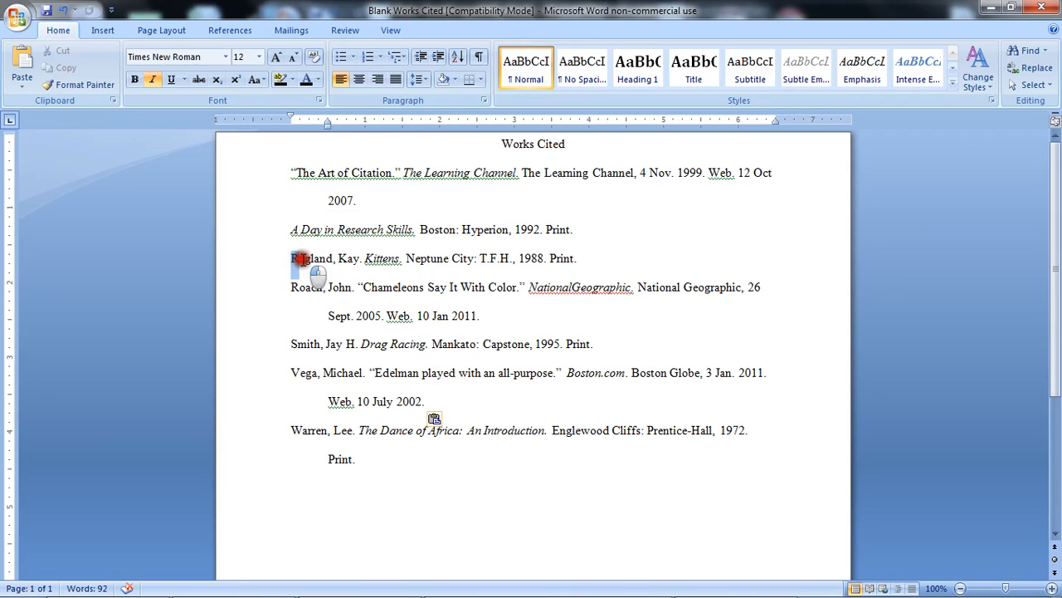
{"action": "left_click_drag", "start_coordinate": [293, 287], "coordinate": [305, 287]}
{"action": "left_click", "coordinate": [312, 342]}
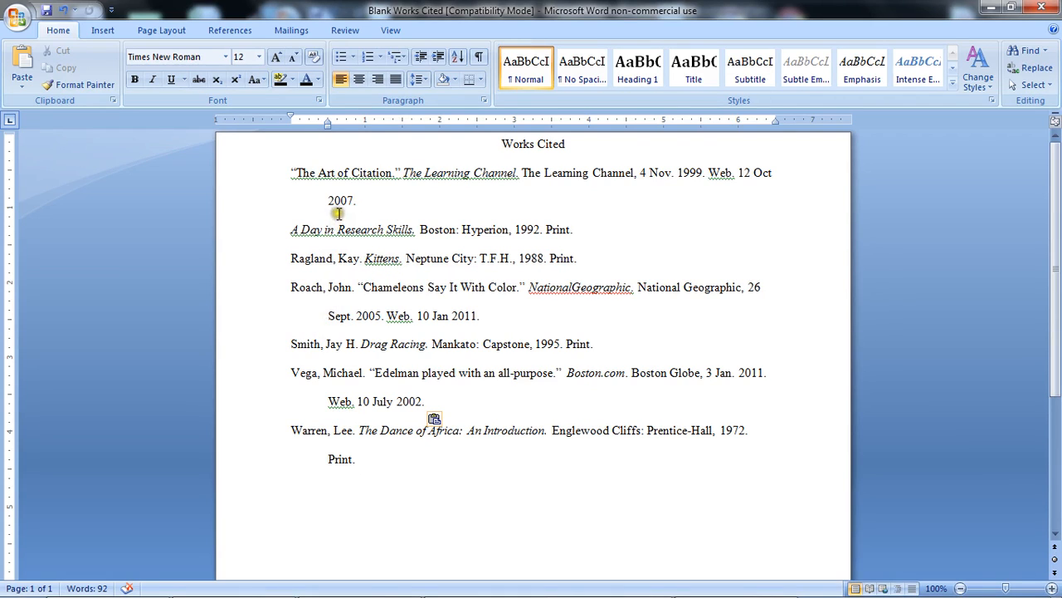
{"action": "left_click_drag", "start_coordinate": [328, 123], "coordinate": [328, 124]}
{"action": "left_click_drag", "start_coordinate": [328, 124], "coordinate": [328, 124]}
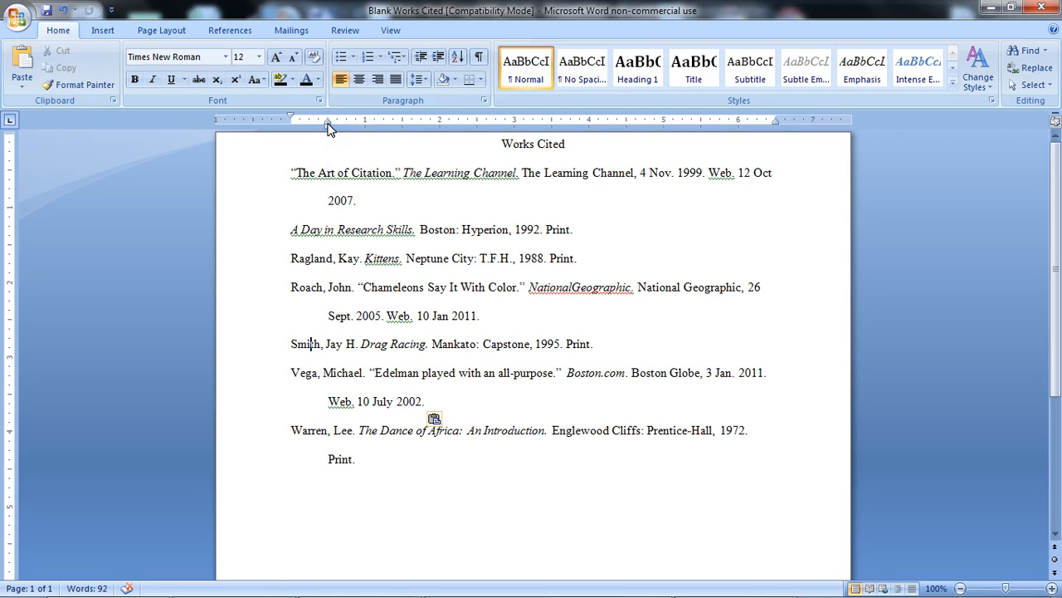